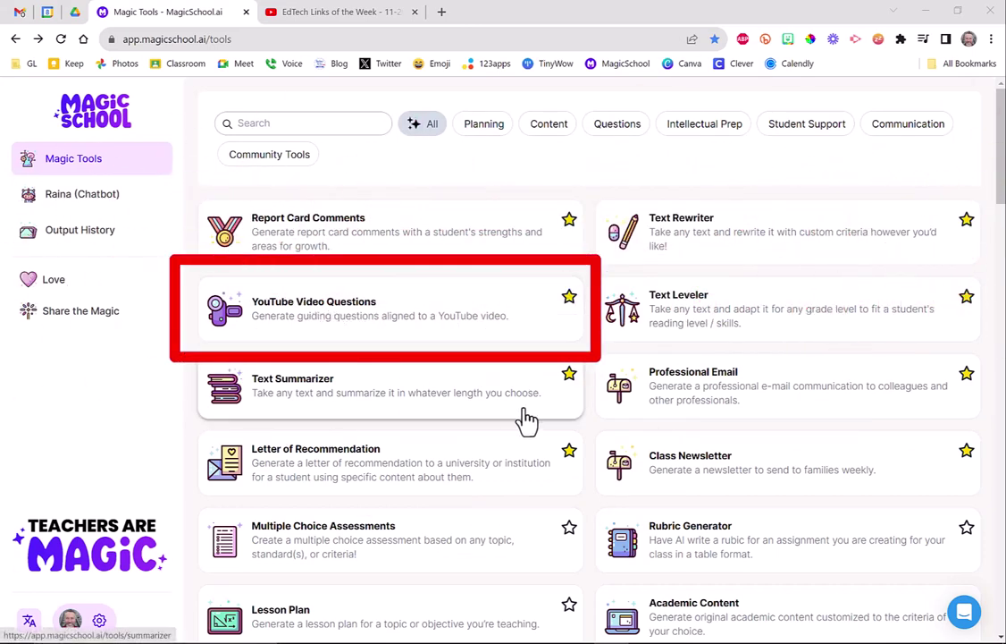
# Add the Lesson Plan tool to the favorites.
pyautogui.scroll(-3, 526, 445)
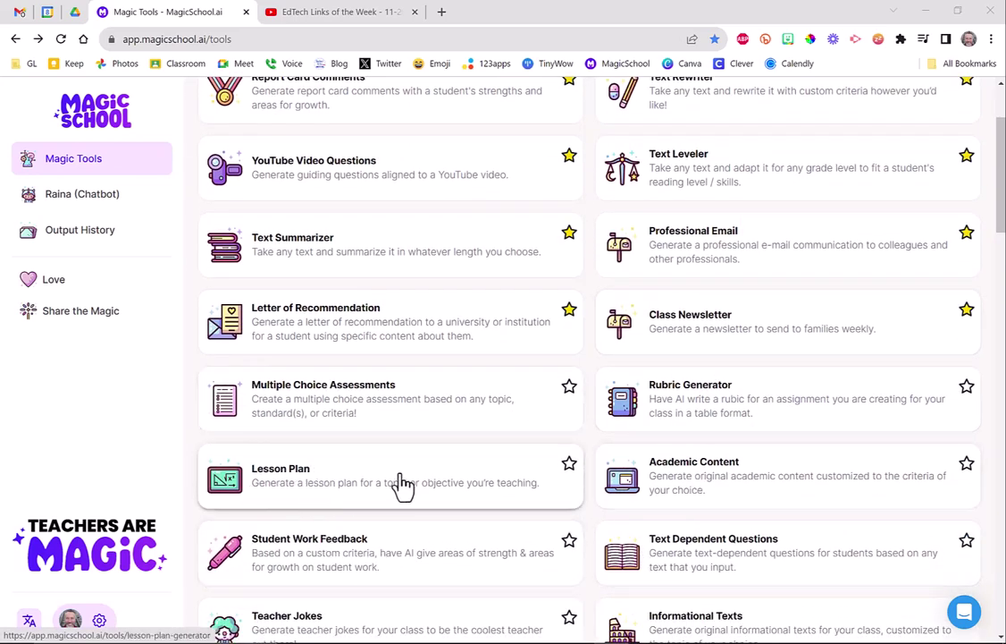
pyautogui.click(572, 470)
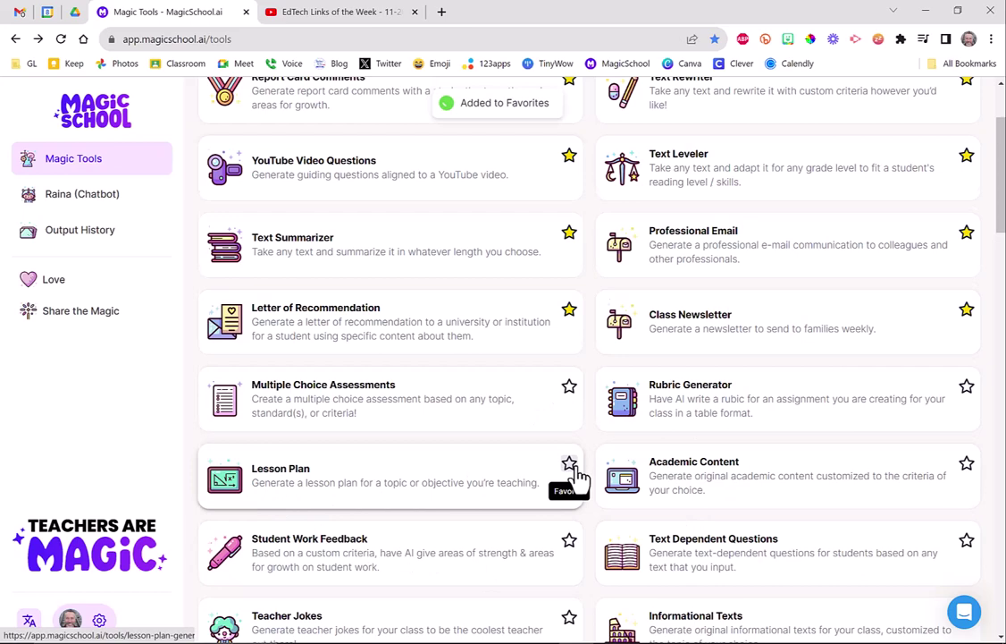
pyautogui.scroll(3, 519, 335)
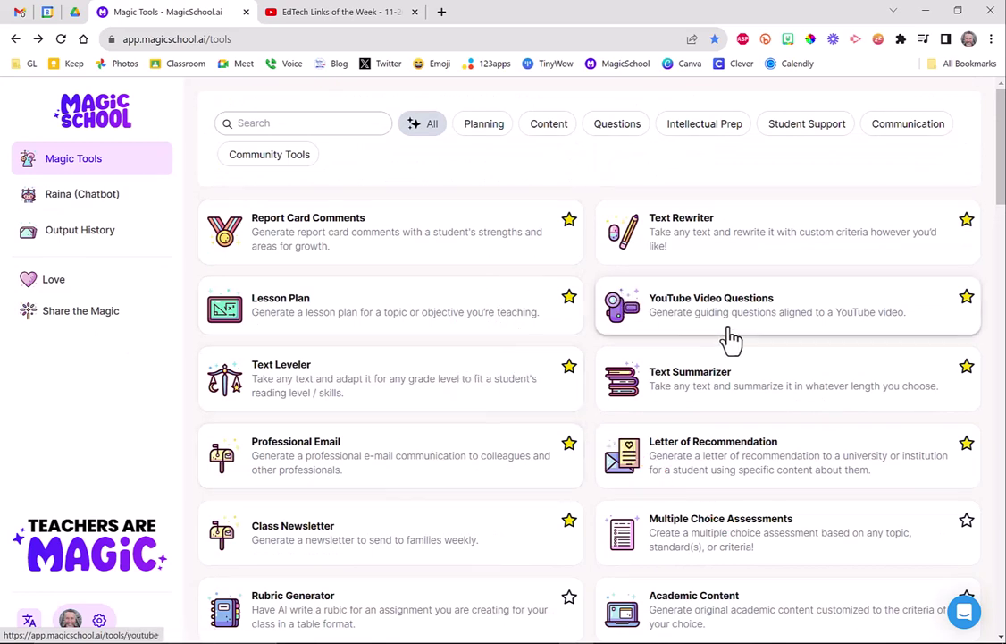
# Open the YouTube Video Questions tool and configure it for 4th grade with 10 multiple choice questions.
pyautogui.click(765, 328)
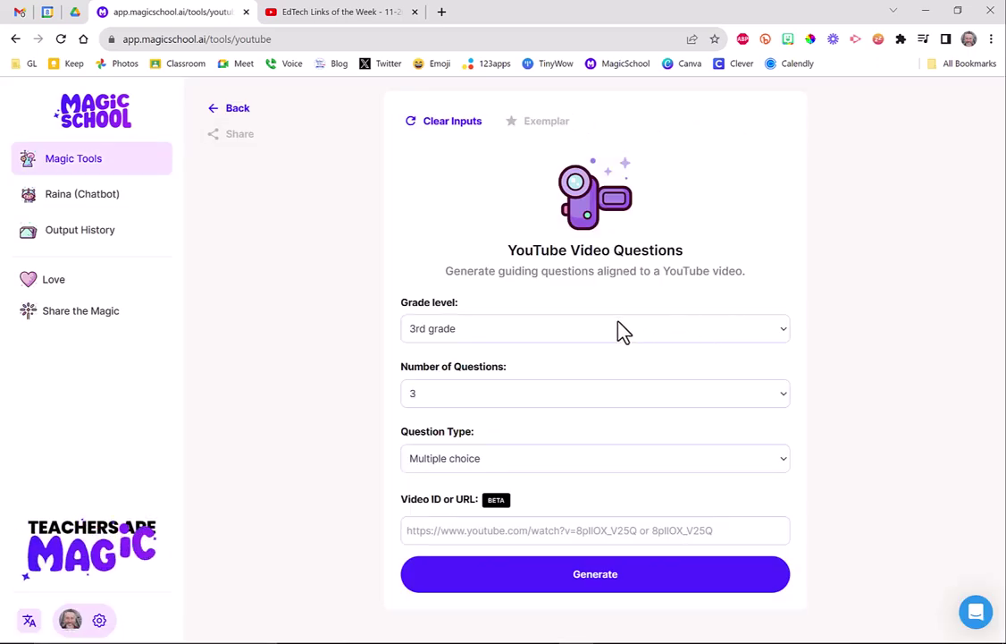
pyautogui.click(529, 332)
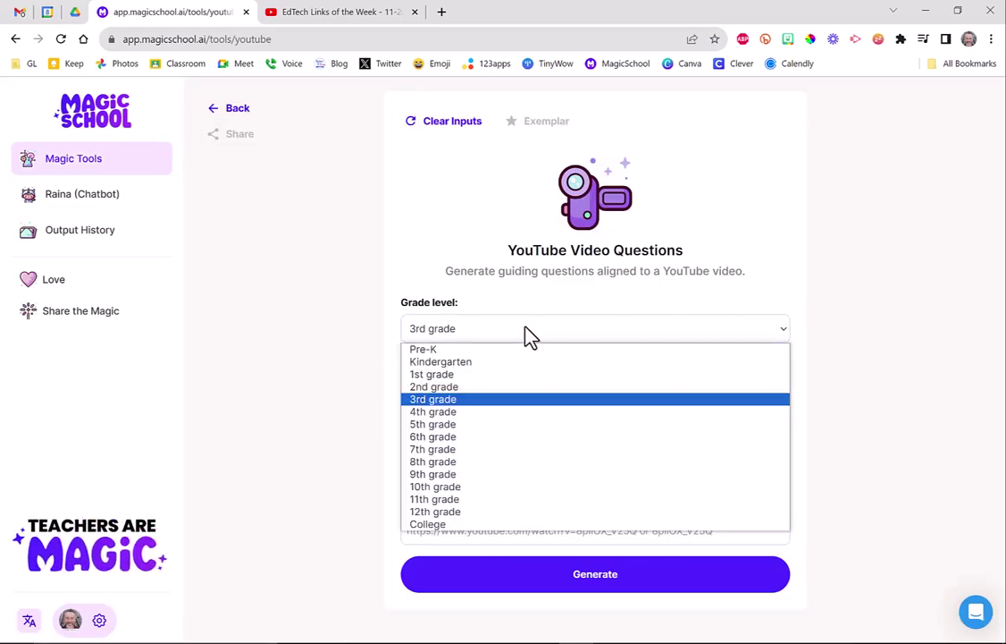
pyautogui.click(507, 420)
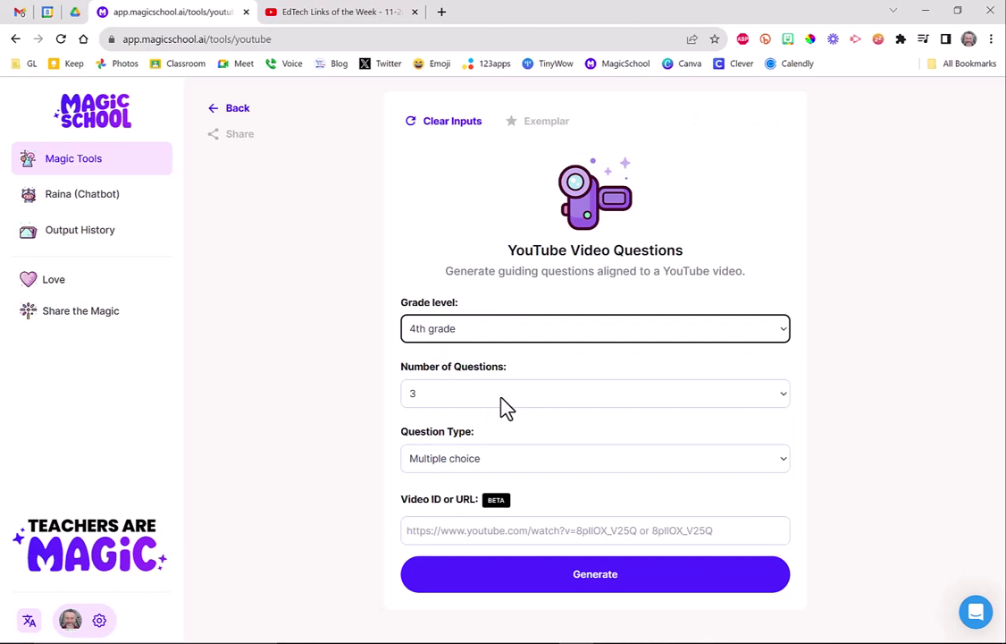
pyautogui.click(501, 399)
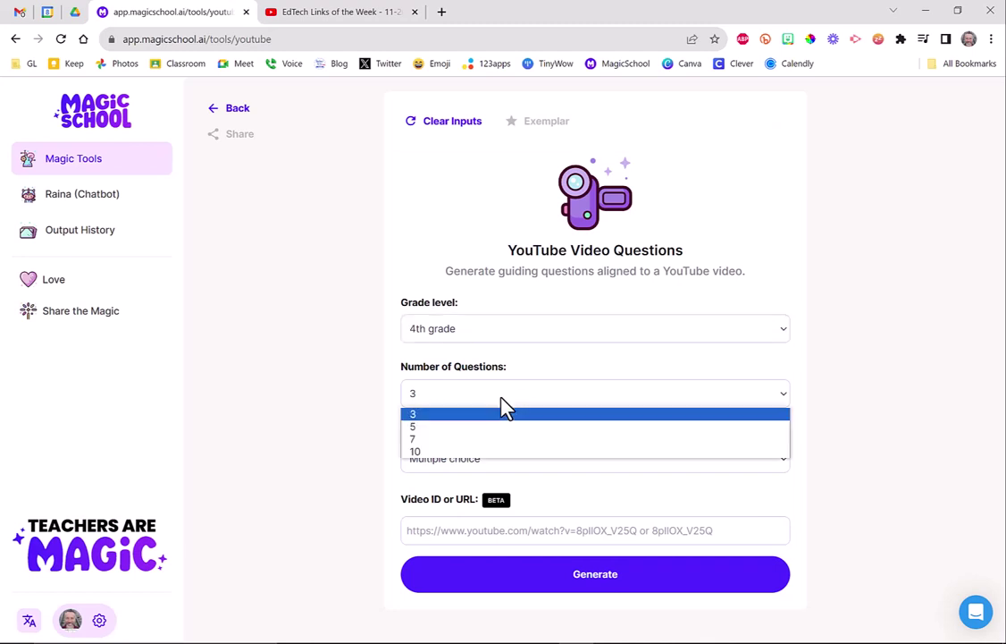
pyautogui.click(483, 451)
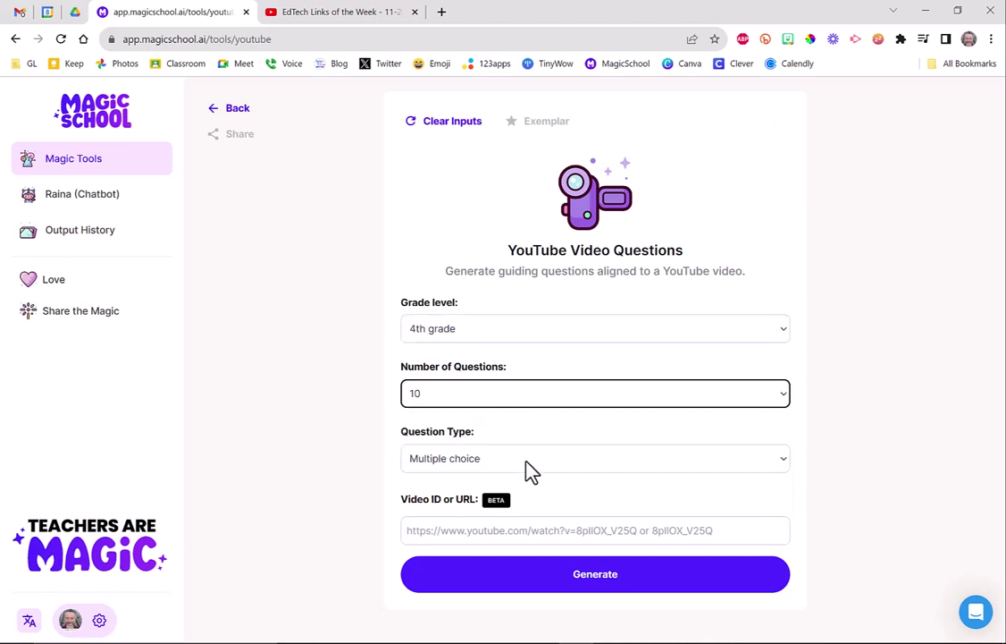
pyautogui.click(527, 463)
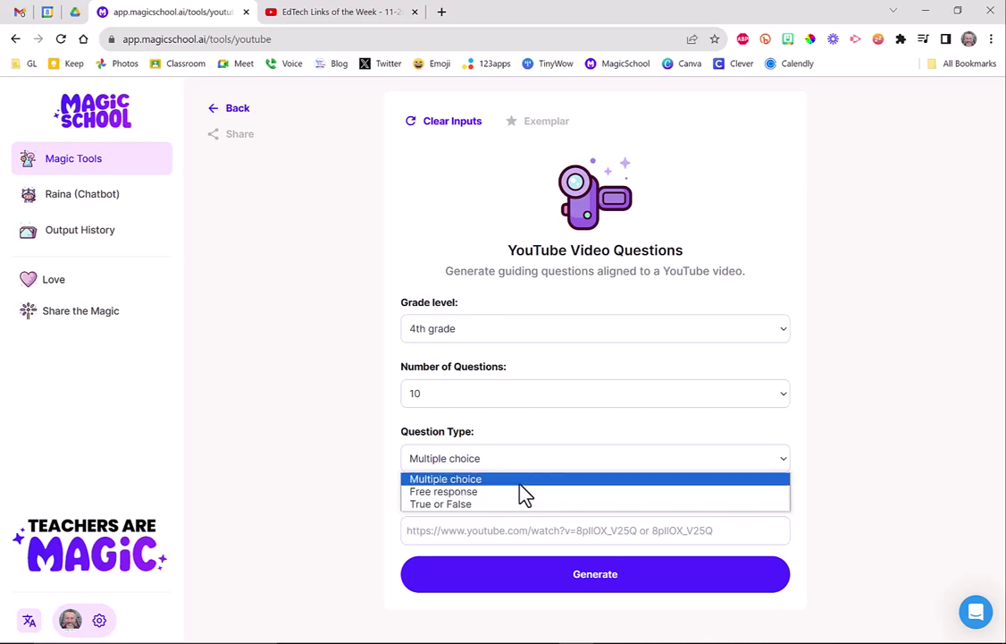
pyautogui.click(518, 483)
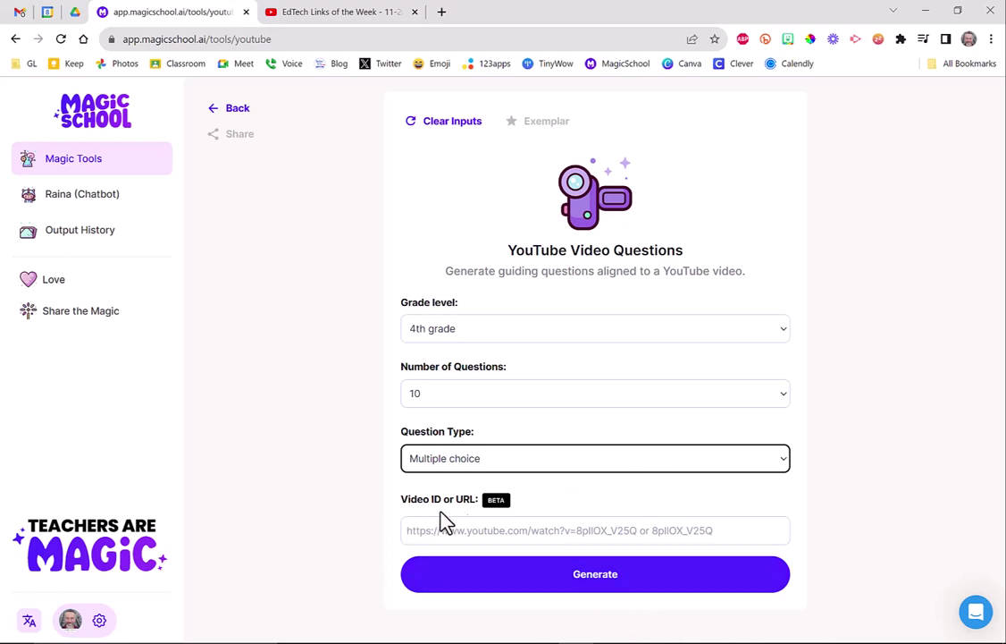
# Copy the URL of the "EdTech Links of the Week - 11-26-23" YouTube video into the question tool and generate the questions.
pyautogui.click(357, 15)
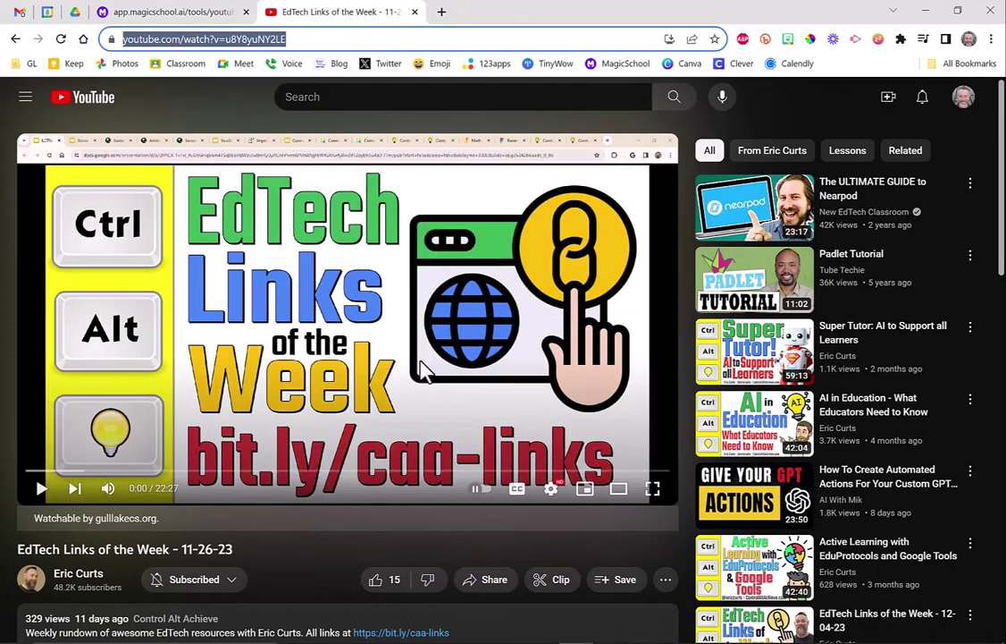
pyautogui.click(156, 38)
pyautogui.hotkey('ctrl', 'c')
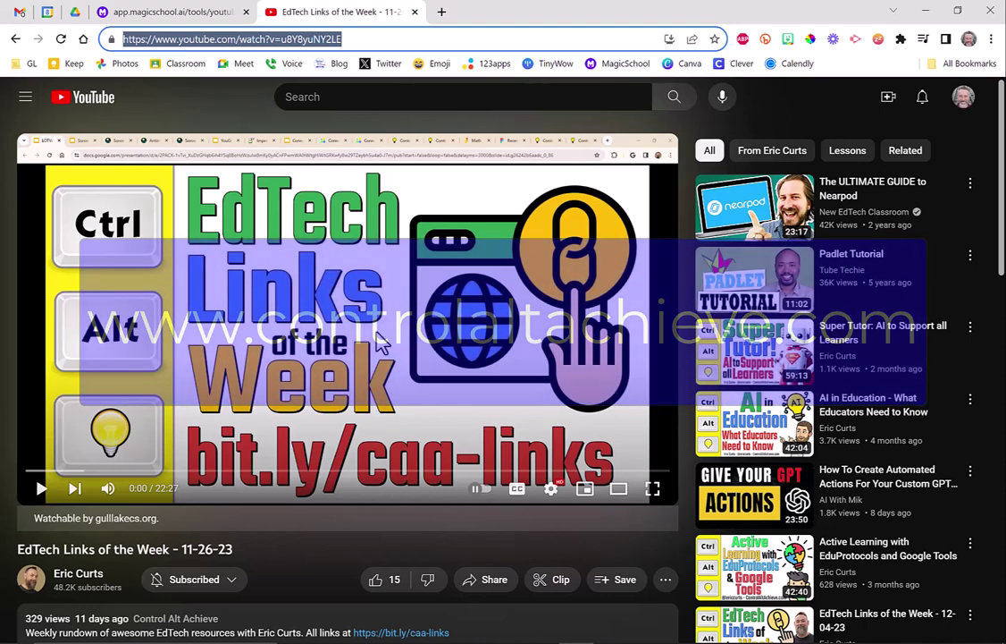
pyautogui.click(157, 12)
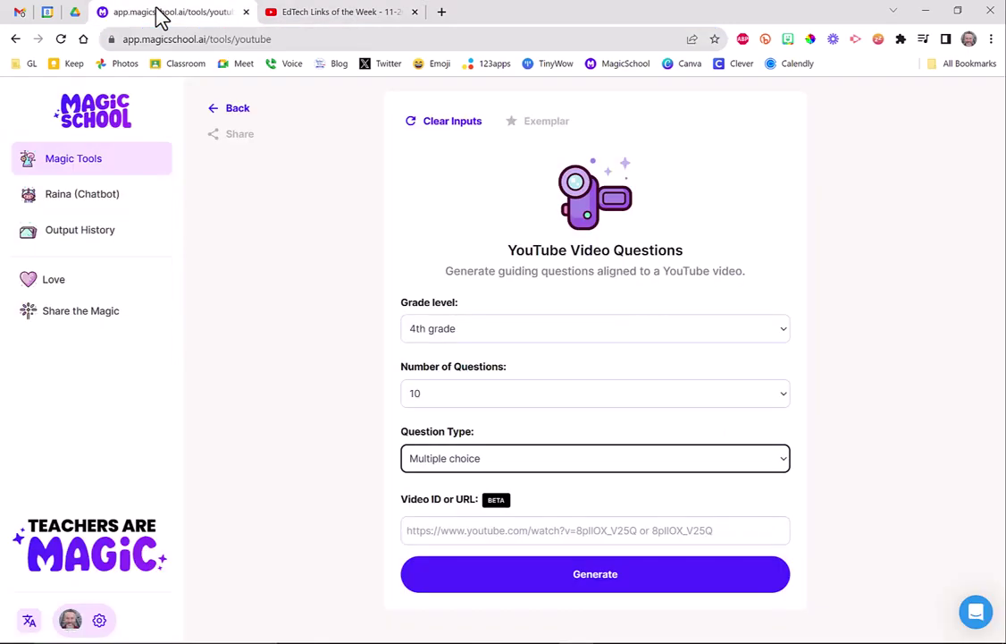
pyautogui.click(434, 530)
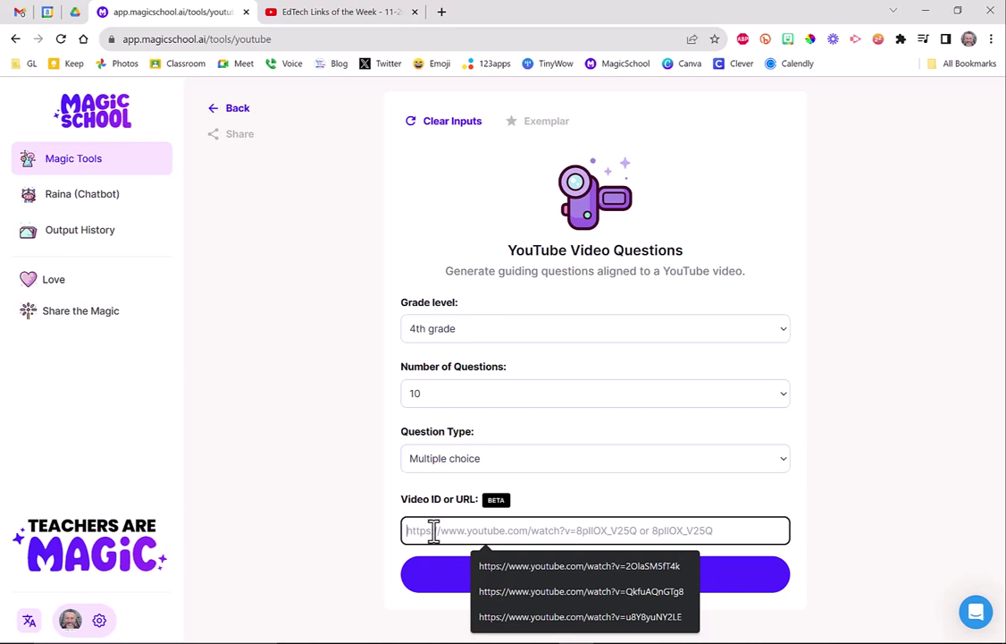
pyautogui.hotkey('ctrl', 'v')
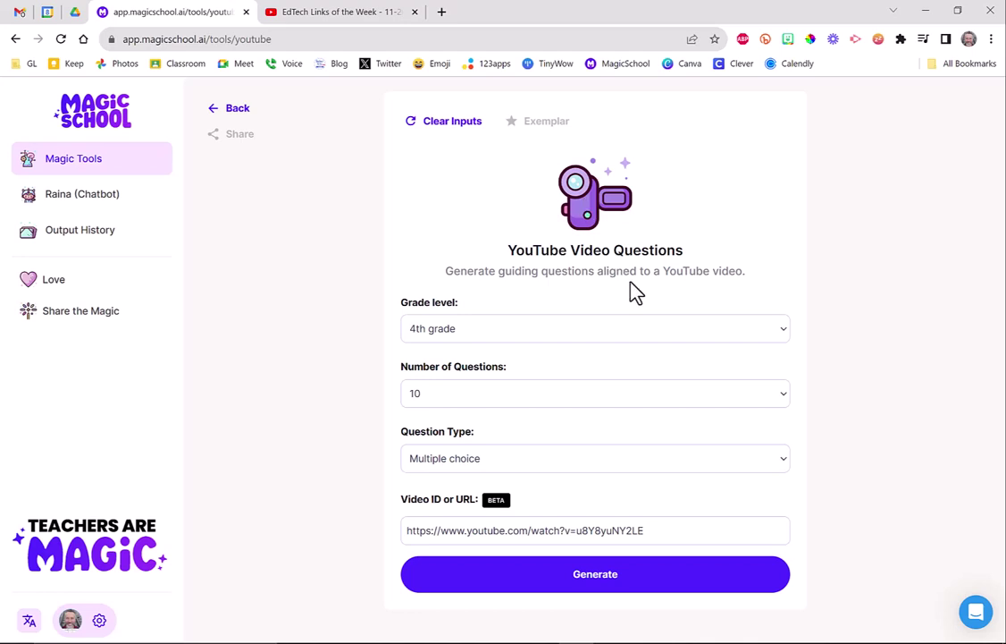
pyautogui.click(620, 585)
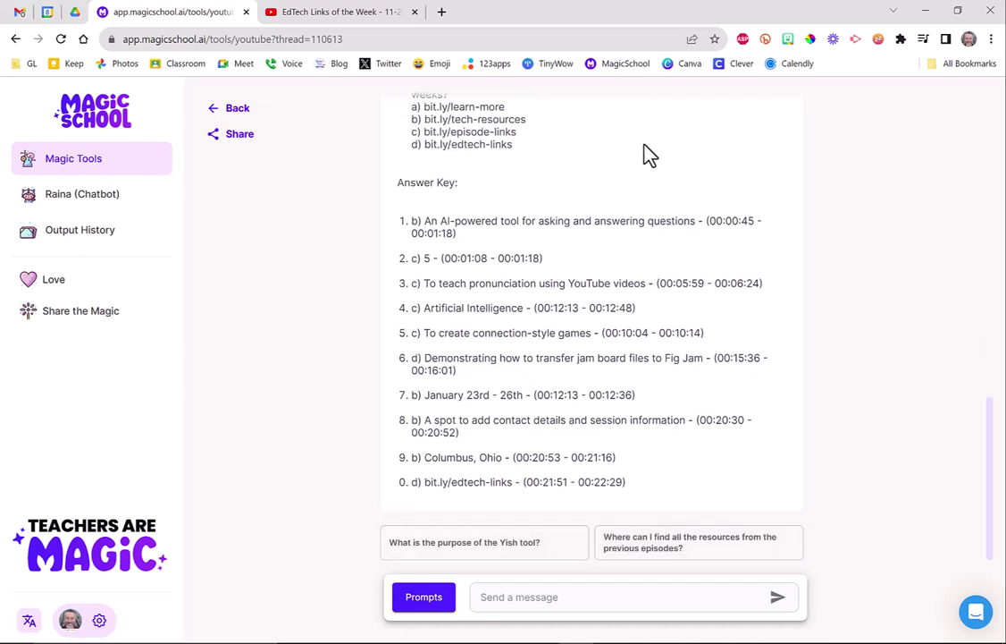
# Review the answer key's time ranges for questions 2 and 4, and read through the generated questions and their answer choices.
pyautogui.moveTo(442, 259); pyautogui.dragTo(545, 262)
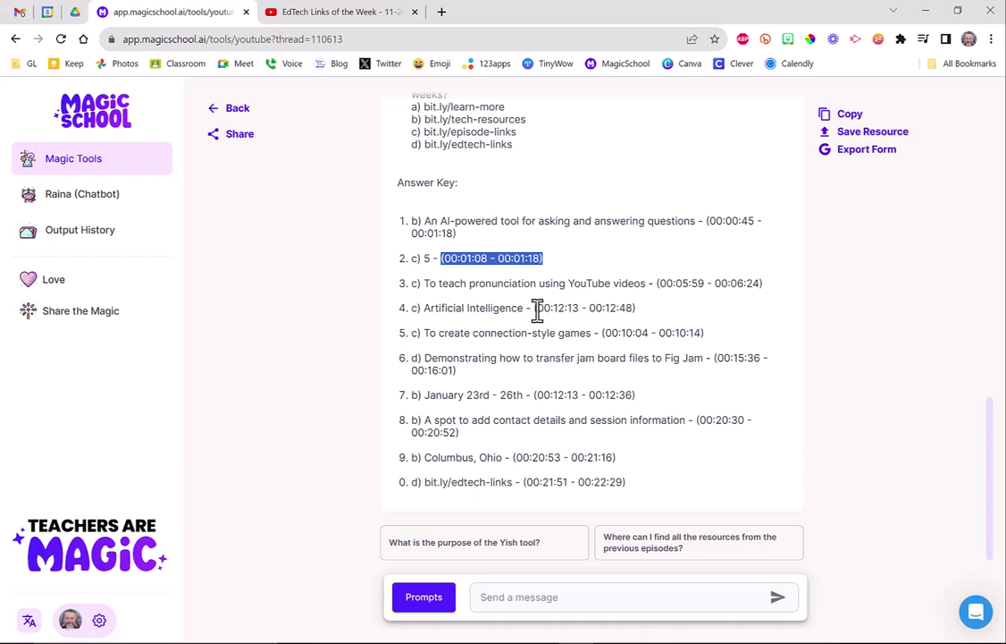
pyautogui.moveTo(554, 308); pyautogui.dragTo(579, 308)
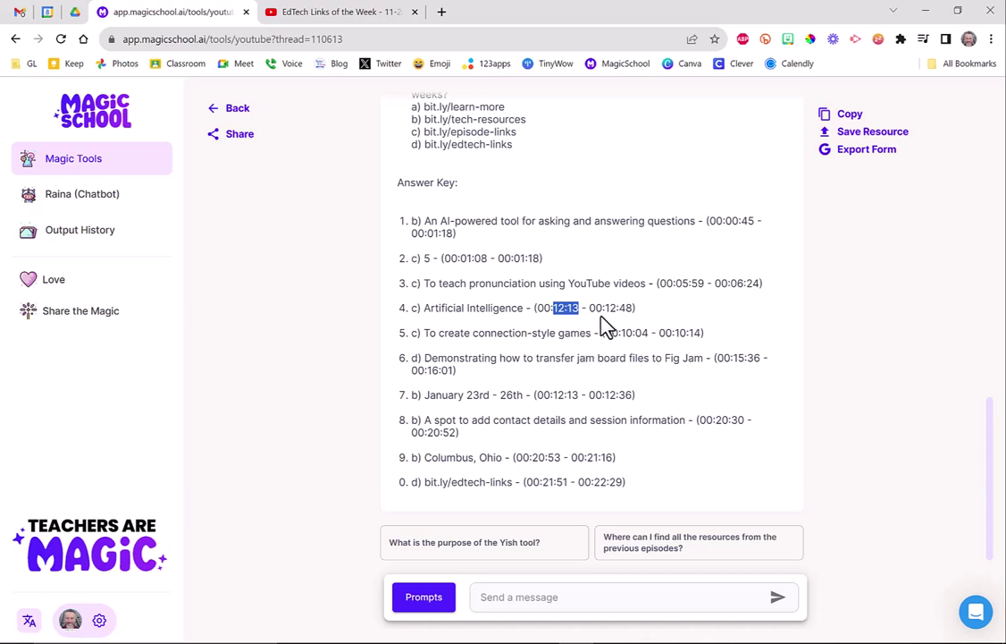
pyautogui.moveTo(610, 308); pyautogui.dragTo(642, 315)
pyautogui.scroll(10, 532, 382)
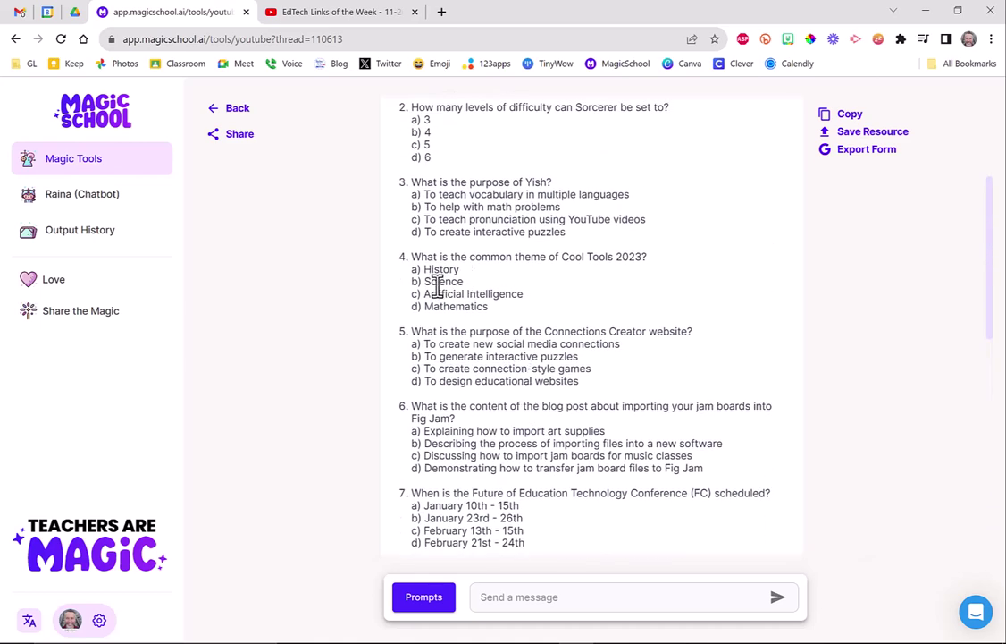
pyautogui.doubleClick(444, 281)
pyautogui.click(499, 337)
pyautogui.scroll(3, 495, 319)
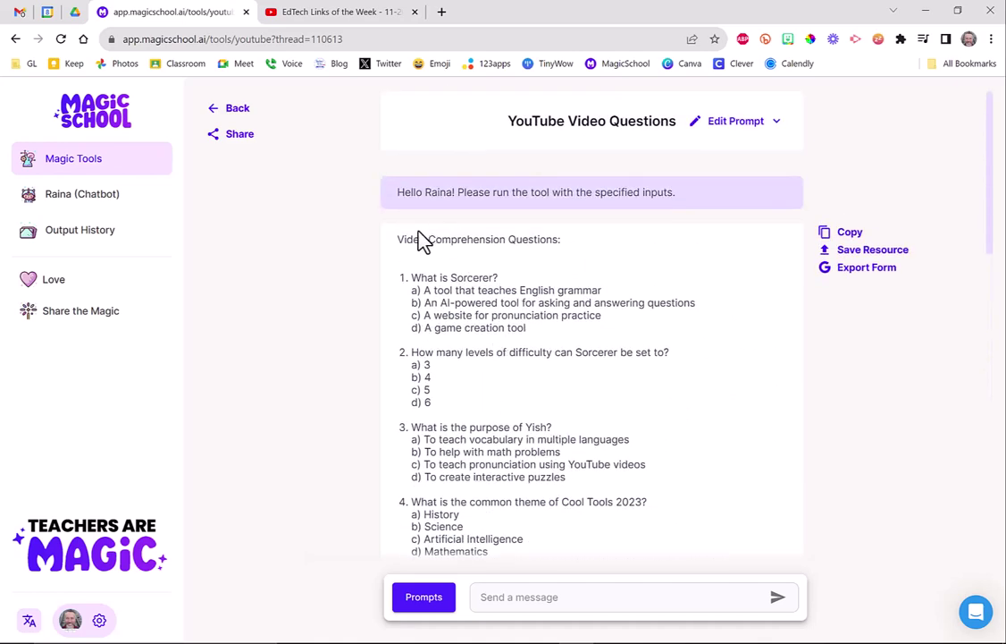
# Highlight the generated text from the Video Comprehension Questions heading through the end of the answer key.
pyautogui.moveTo(401, 240); pyautogui.dragTo(622, 477)
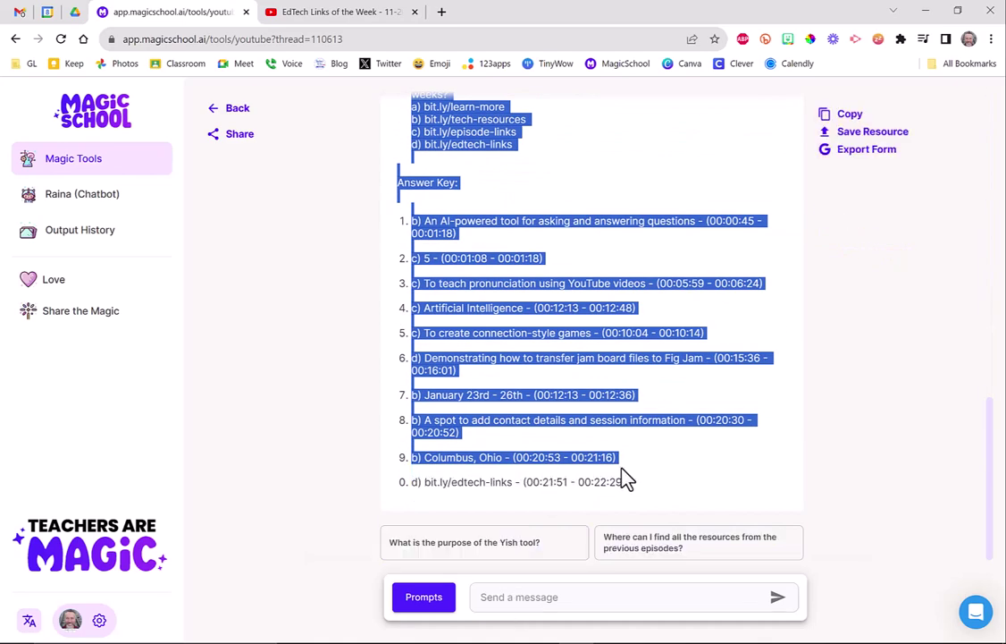
pyautogui.click(640, 469)
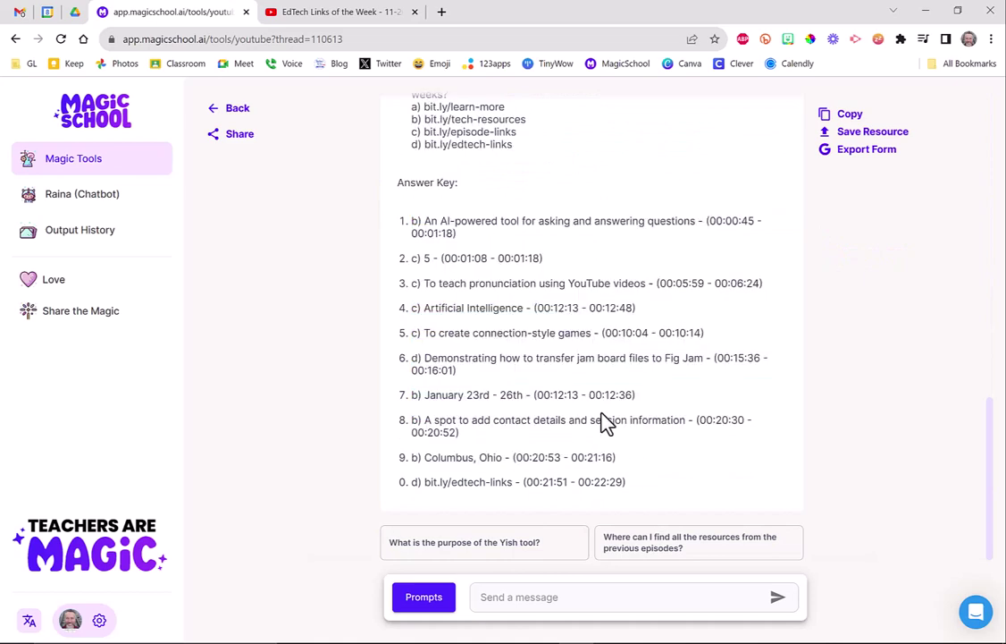
pyautogui.click(607, 420)
pyautogui.scroll(1, 625, 490)
pyautogui.scroll(-1, 637, 518)
pyautogui.moveTo(649, 496); pyautogui.dragTo(400, 253)
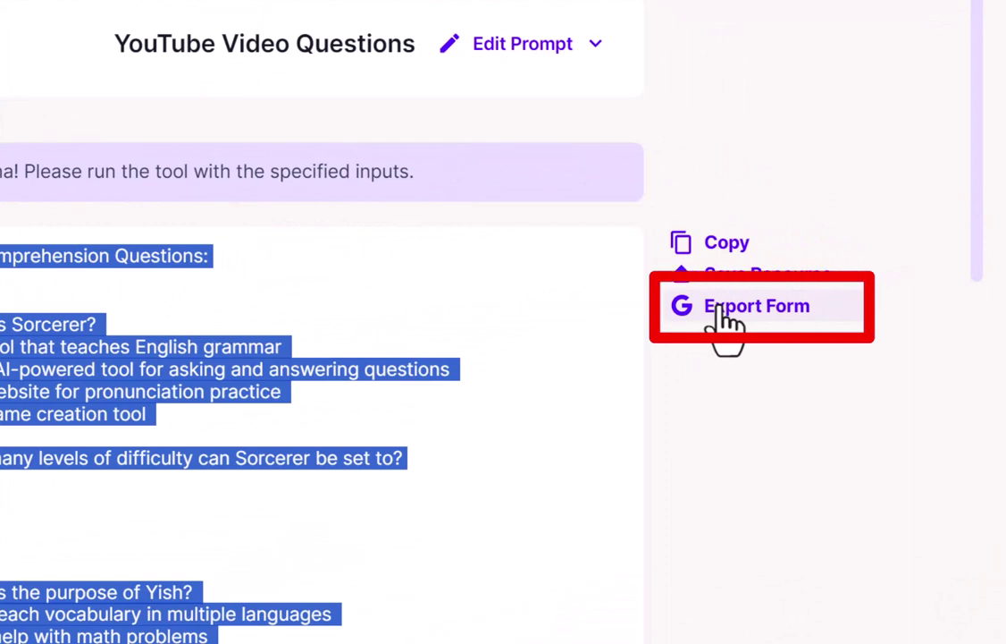
# Export the questions to Google Forms, authorizing access with the listed Google account, and open the created form.
pyautogui.click(721, 309)
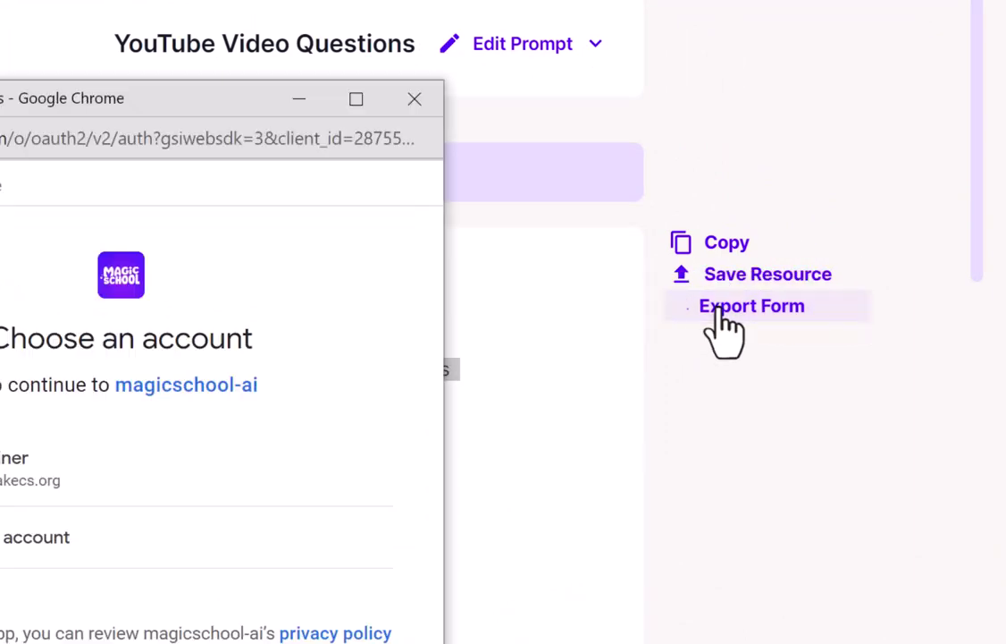
pyautogui.click(77, 487)
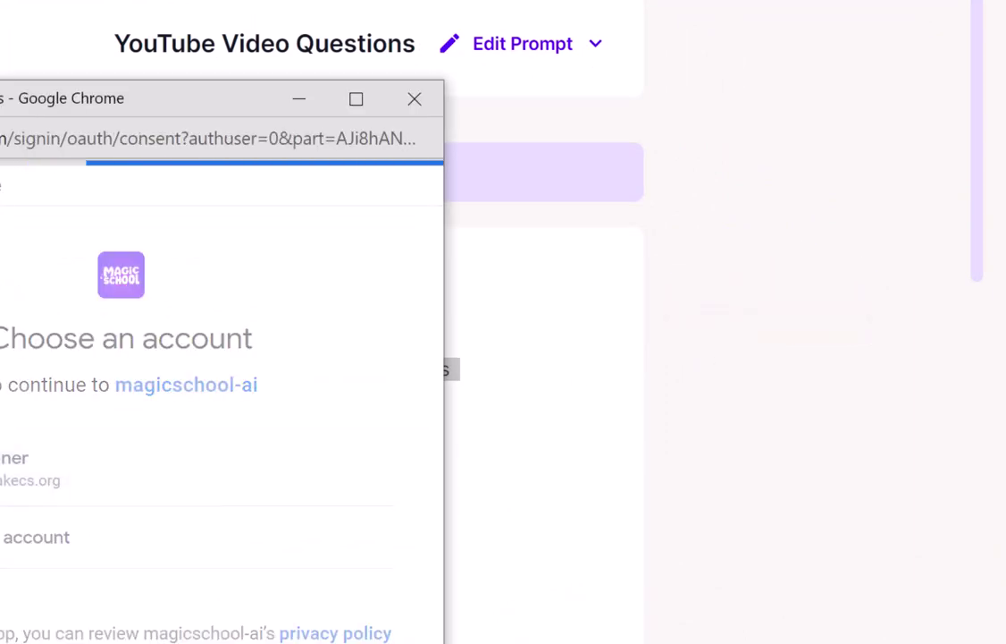
pyautogui.scroll(-3, 466, 405)
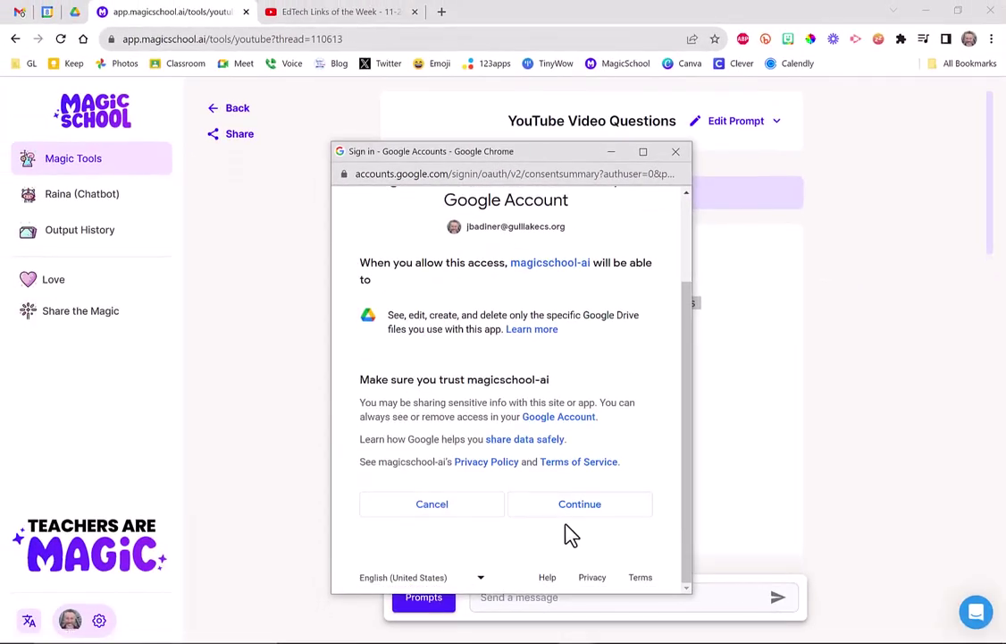
pyautogui.click(590, 506)
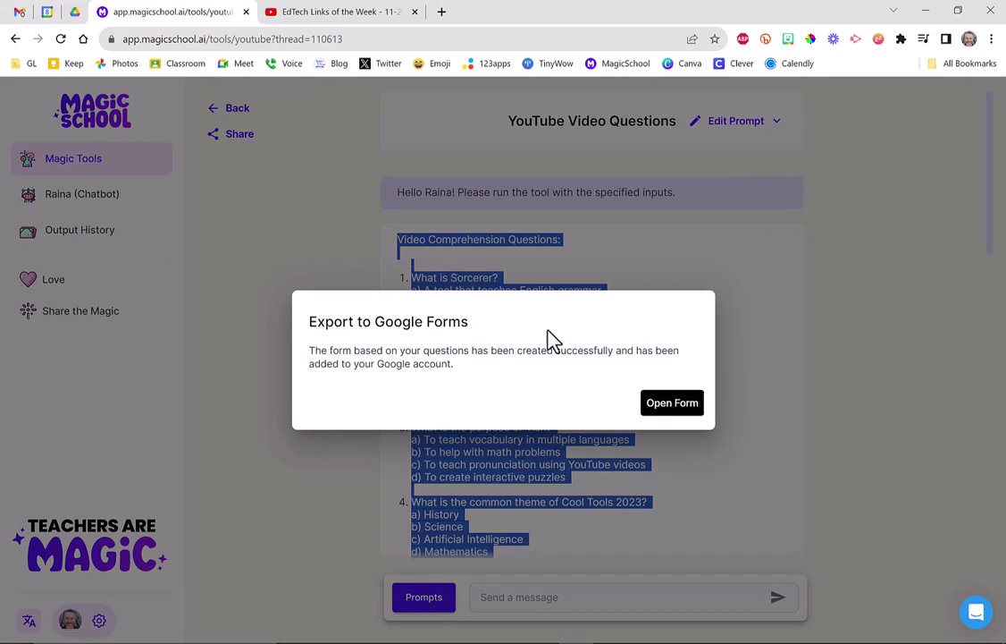
pyautogui.click(683, 403)
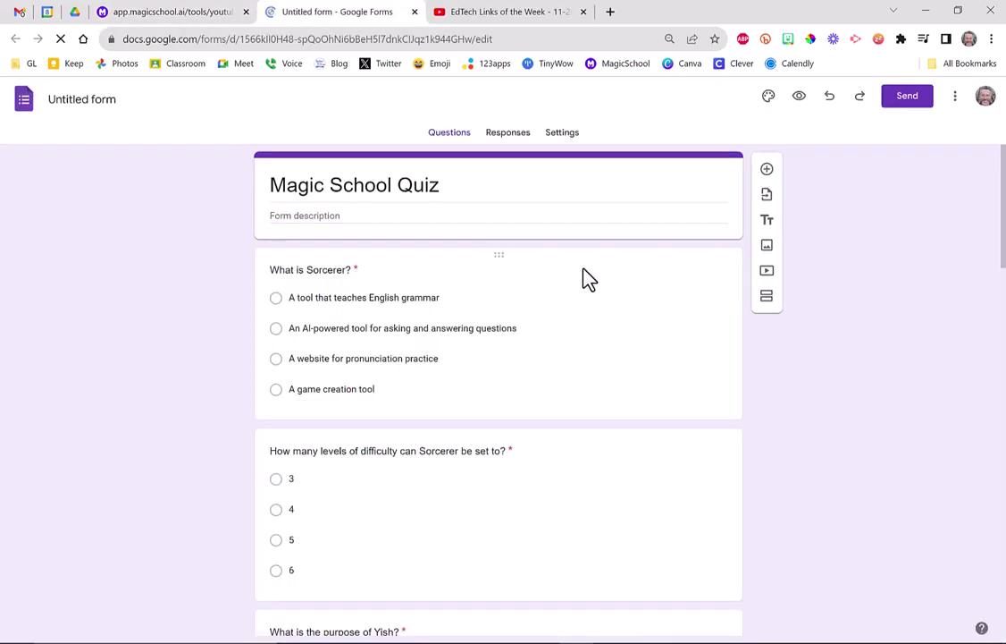
# Examine all the questions in the exported Magic School Quiz and check the form's quiz settings.
pyautogui.scroll(-3, 179, 331)
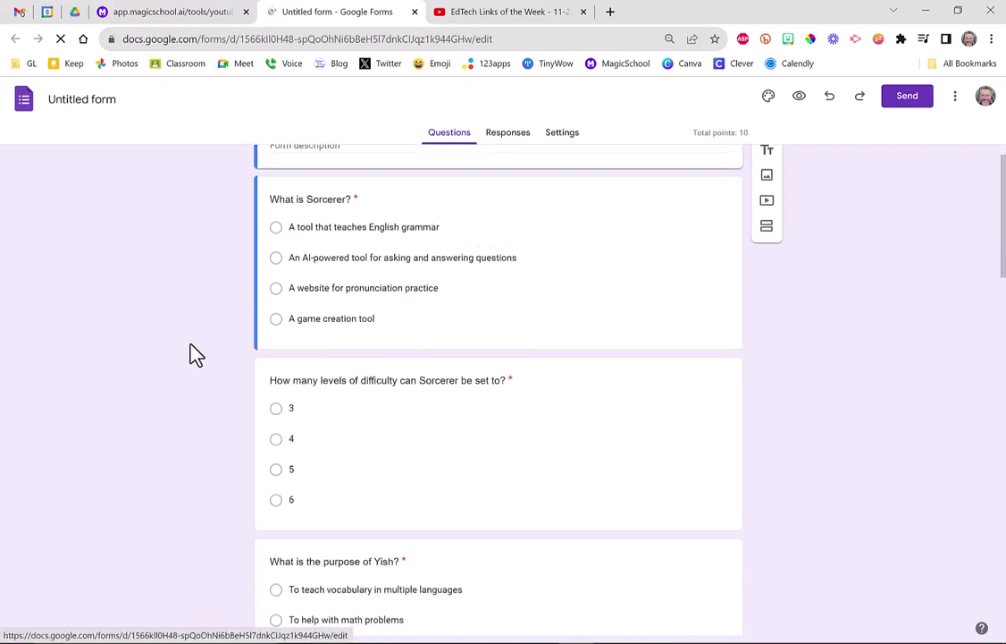
pyautogui.scroll(-10, 213, 400)
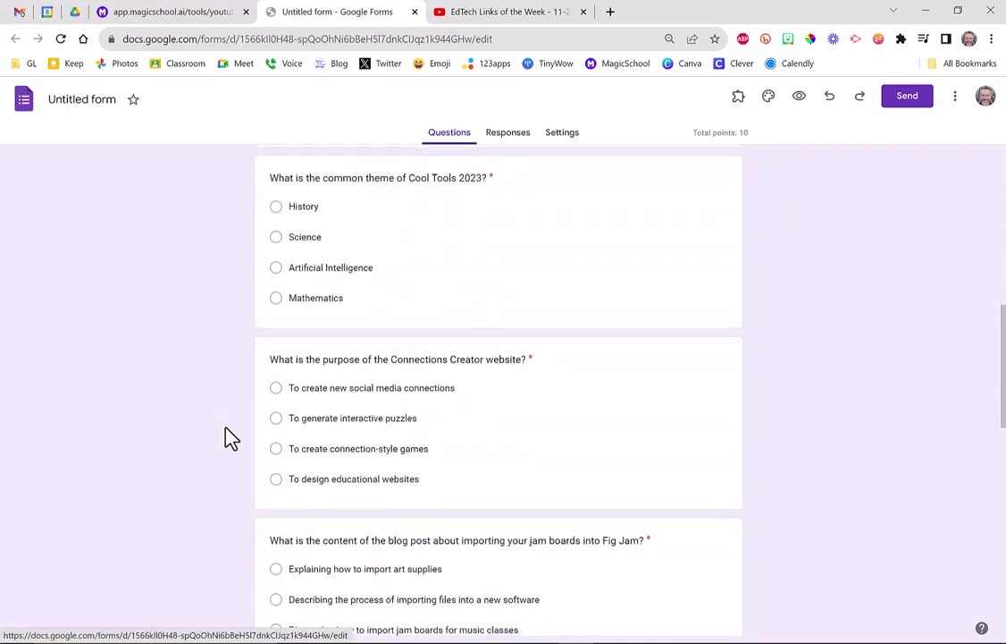
pyautogui.scroll(-3, 230, 442)
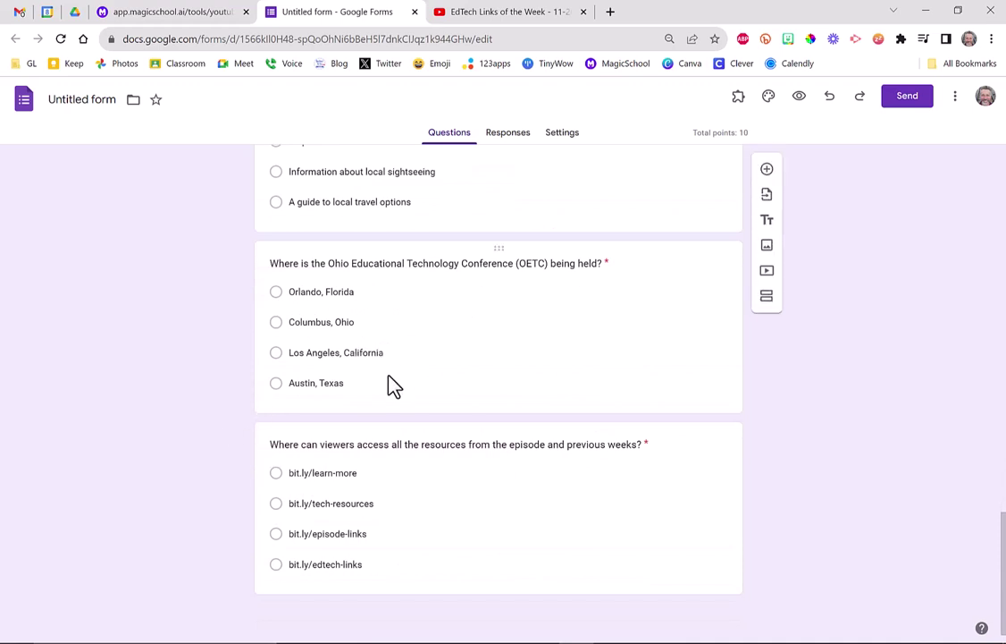
pyautogui.scroll(8, 393, 385)
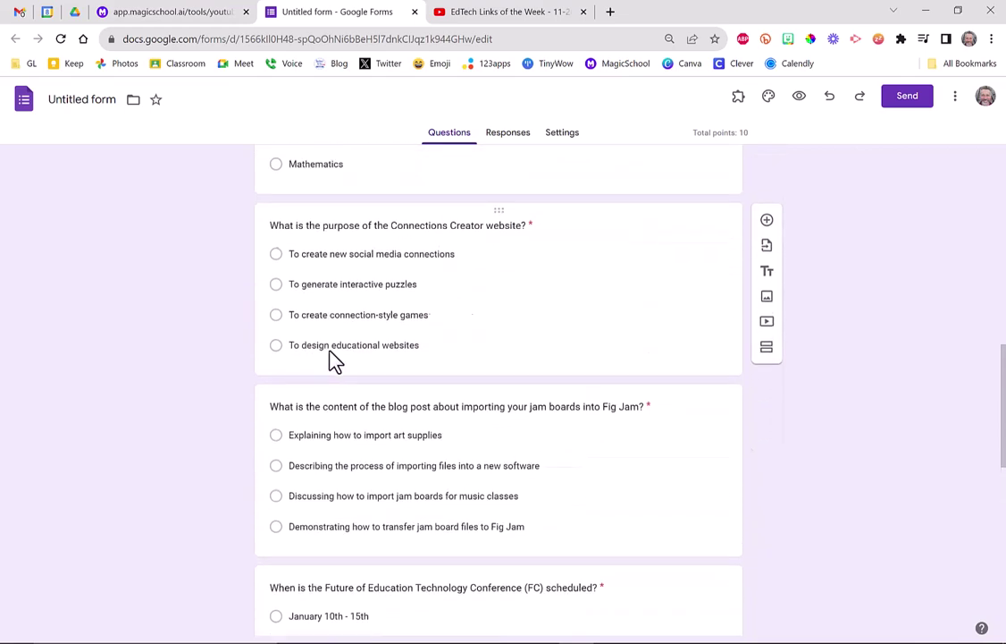
pyautogui.scroll(3, 447, 197)
pyautogui.scroll(10, 390, 438)
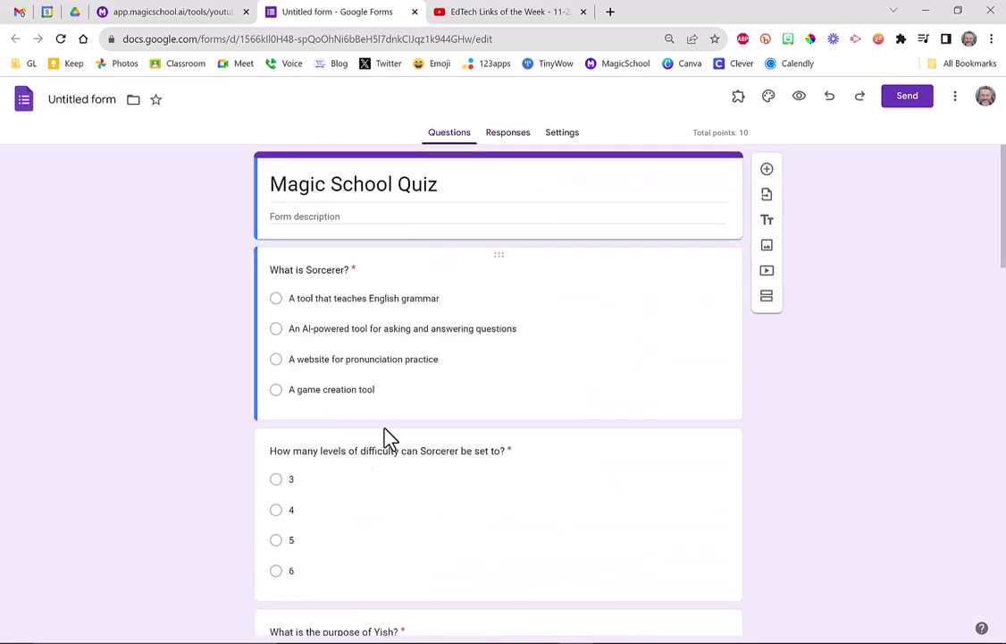
pyautogui.click(562, 134)
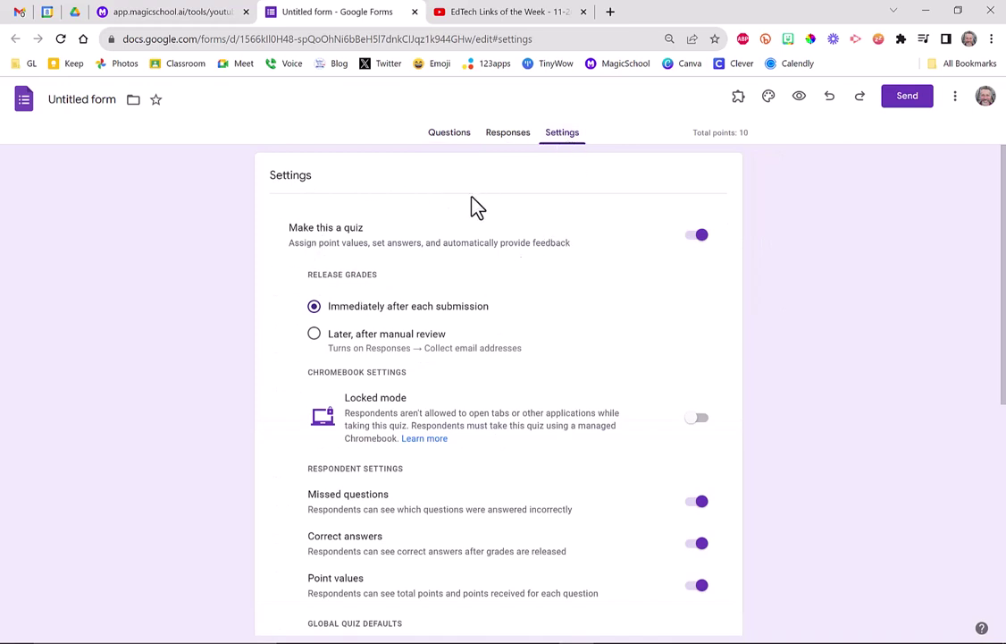
pyautogui.click(449, 132)
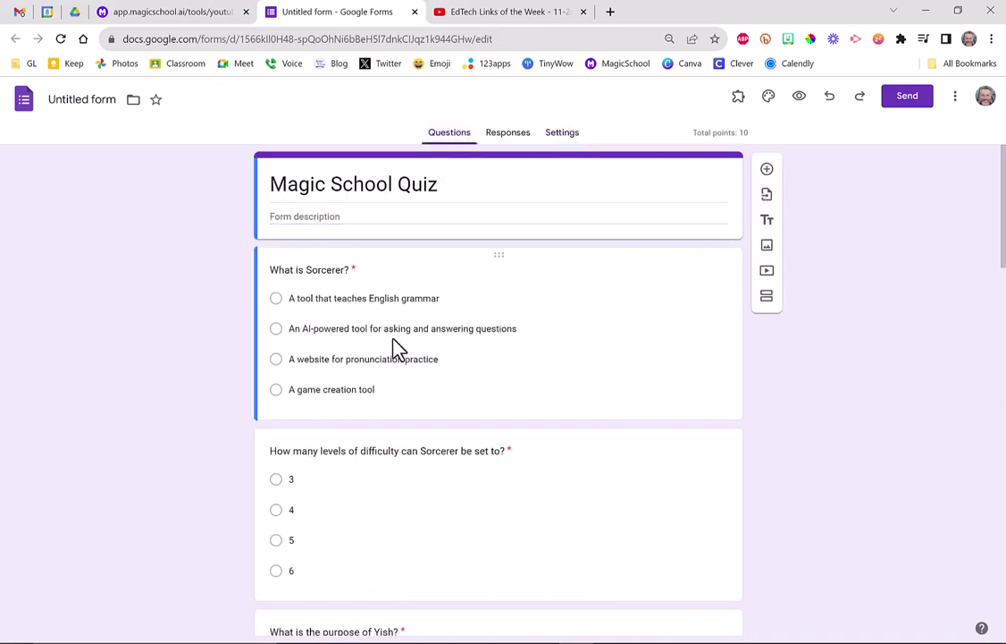
# Check the answer key and points for the "What is Sorcerer?" question, and look over the questions that follow.
pyautogui.click(527, 360)
pyautogui.click(313, 492)
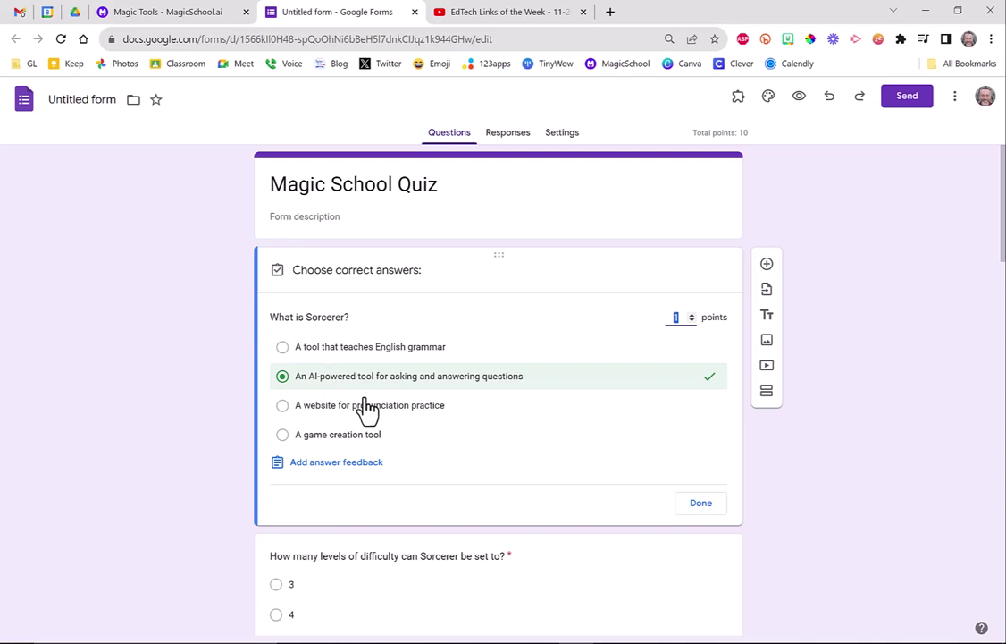
pyautogui.click(704, 506)
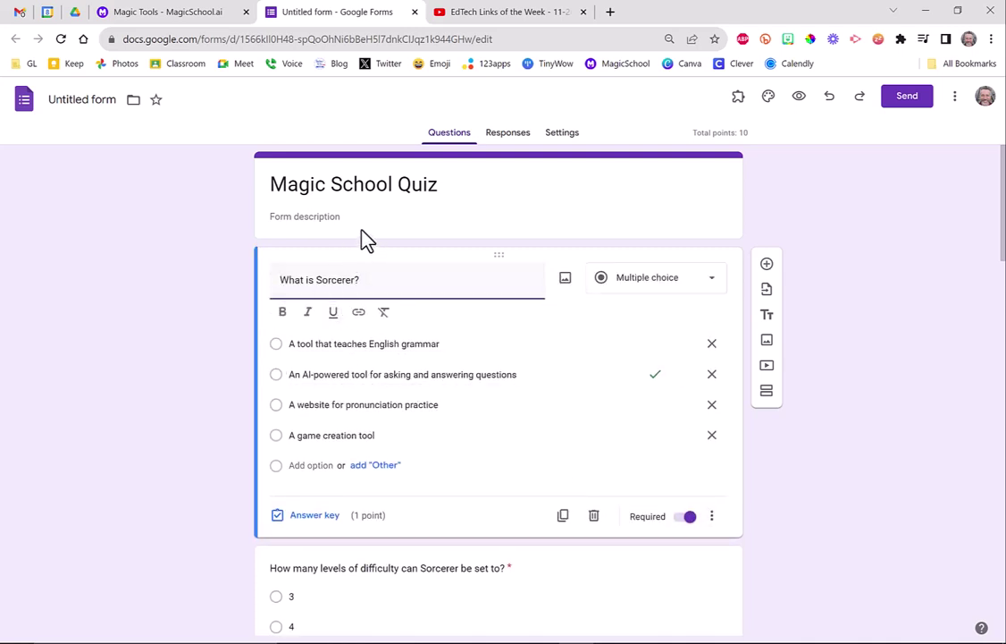
pyautogui.scroll(-10, 471, 459)
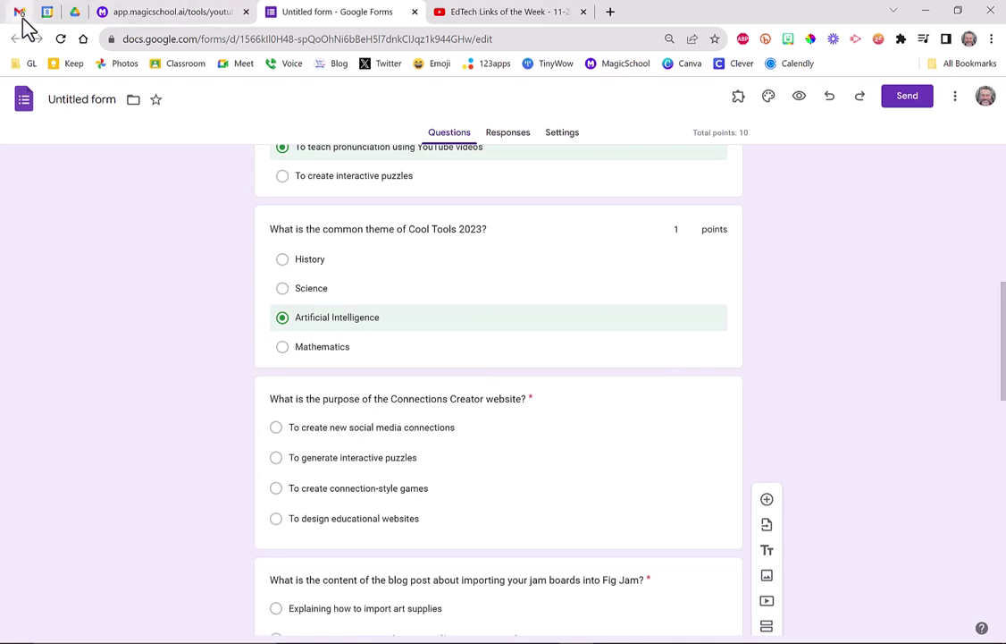
# Switch back to MagicSchool.ai, open the full Magic Tools collection and browse through the available tools.
pyautogui.click(140, 16)
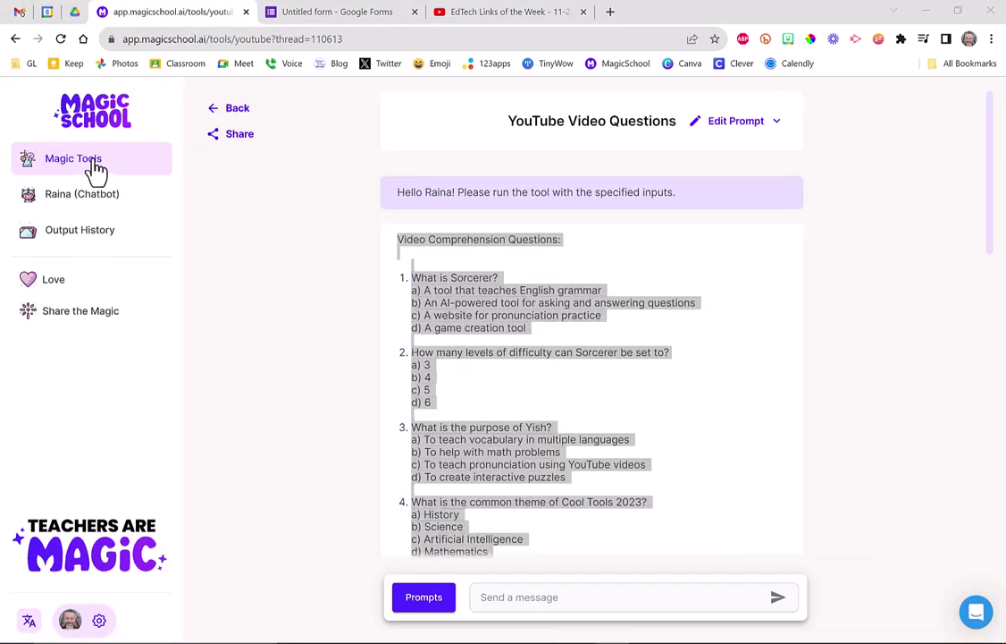
pyautogui.click(96, 118)
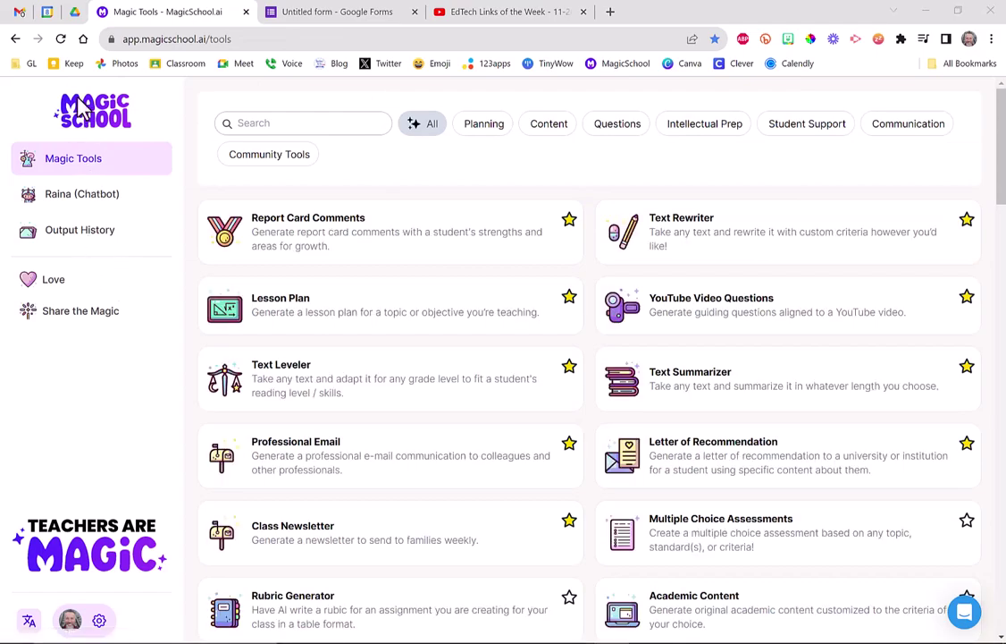
pyautogui.scroll(-20, 633, 338)
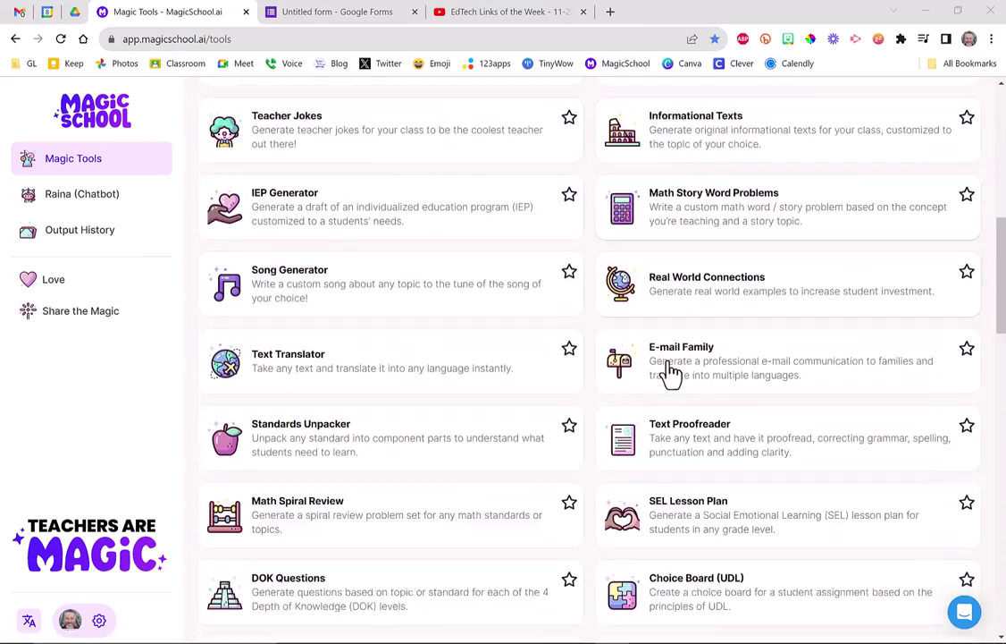
pyautogui.scroll(-10, 672, 384)
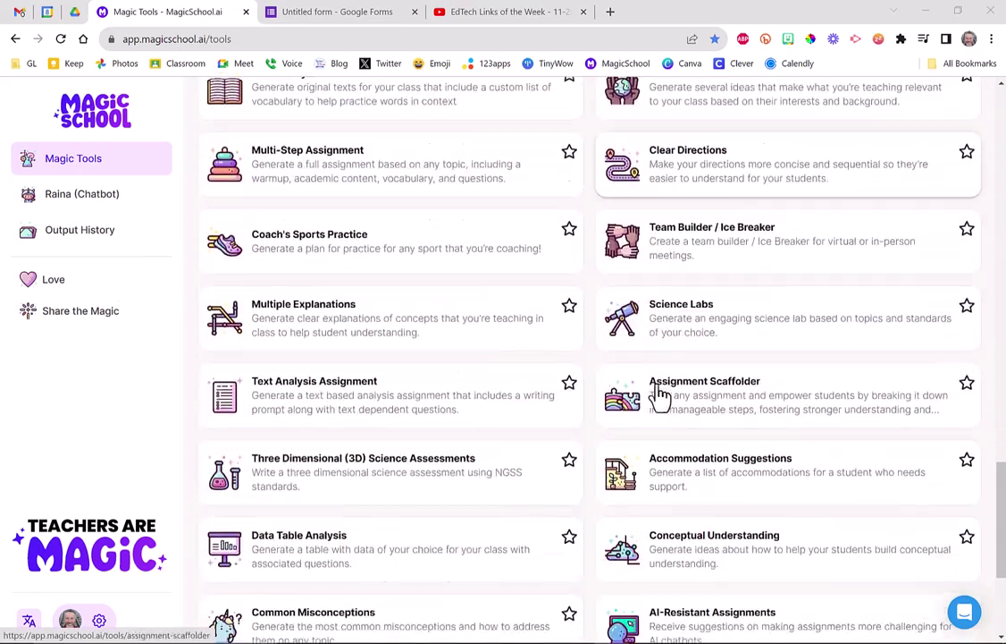
pyautogui.scroll(20, 652, 510)
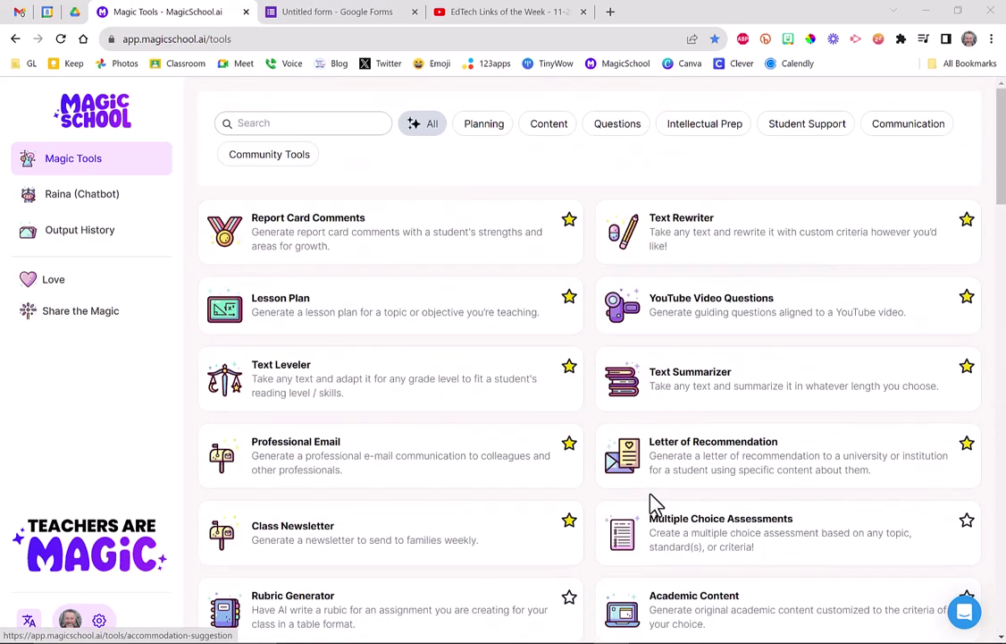